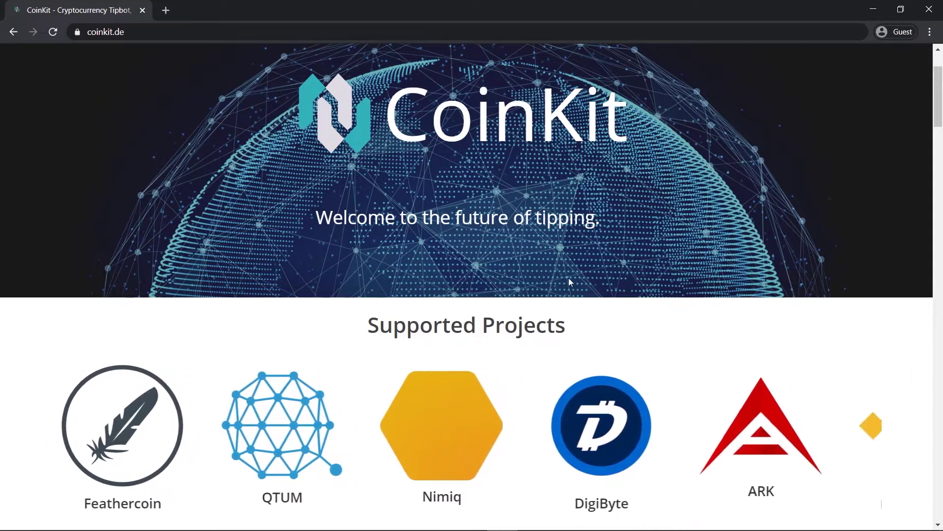
Start the CoinKit bot on Twitter from the Installation section of coinkit.de
{"action": "key", "text": "ctrl+l"}
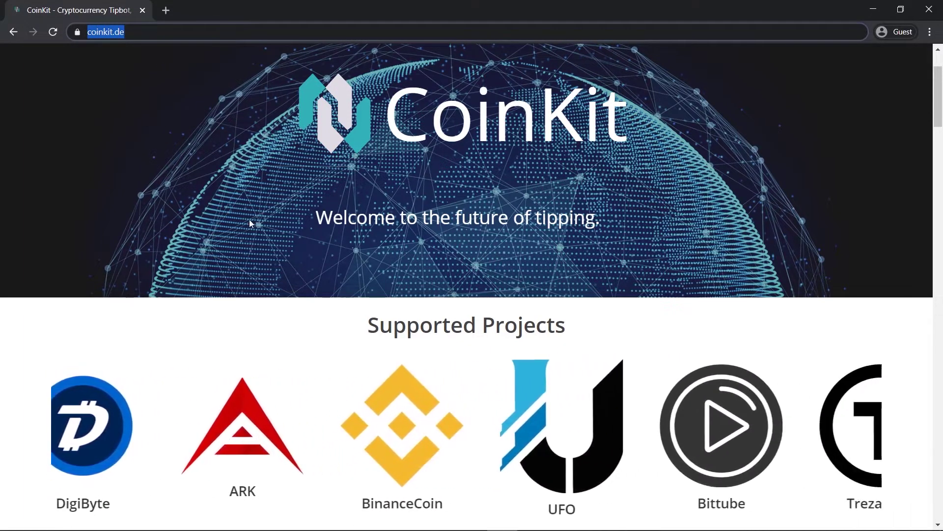
{"action": "left_click", "coordinate": [758, 200]}
{"action": "scroll", "coordinate": [760, 211], "scroll_direction": "up", "scroll_amount": 2}
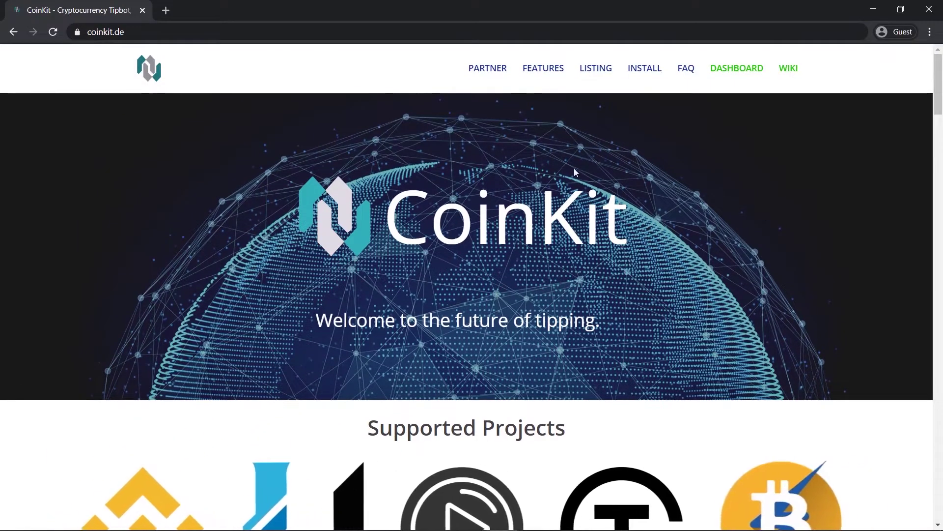
{"action": "left_click", "coordinate": [646, 70]}
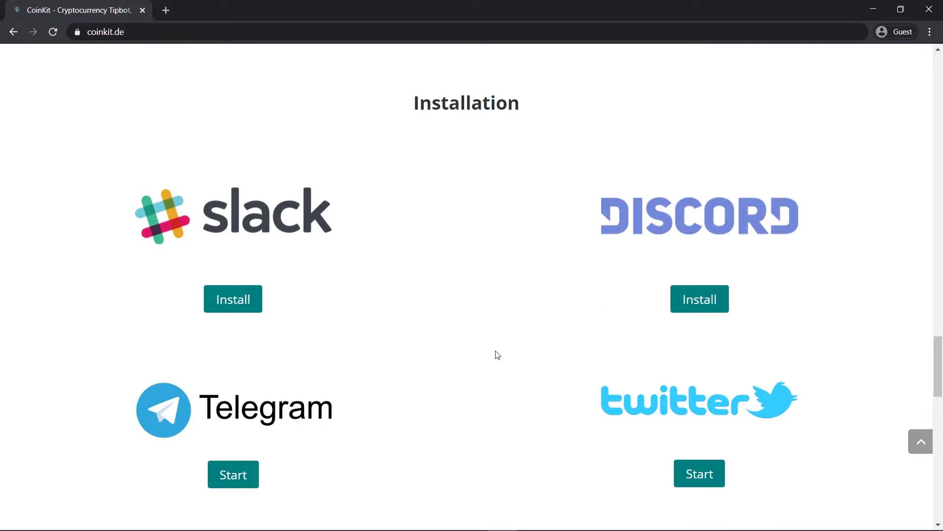
{"action": "left_click", "coordinate": [702, 484]}
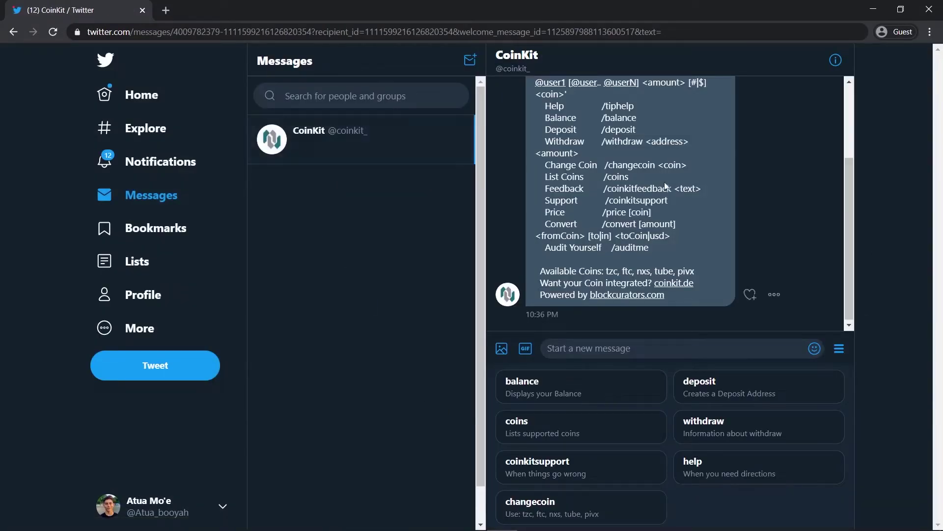
Read CoinKit's welcome and command list, then send it the changecoin command
{"action": "left_click_drag", "start_coordinate": [848, 219], "coordinate": [857, 165]}
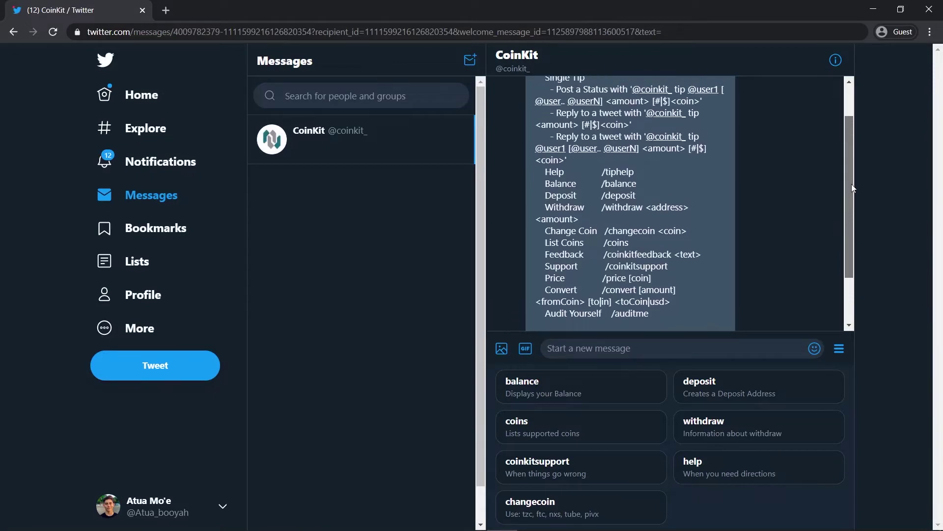
{"action": "left_click_drag", "start_coordinate": [859, 142], "coordinate": [860, 305]}
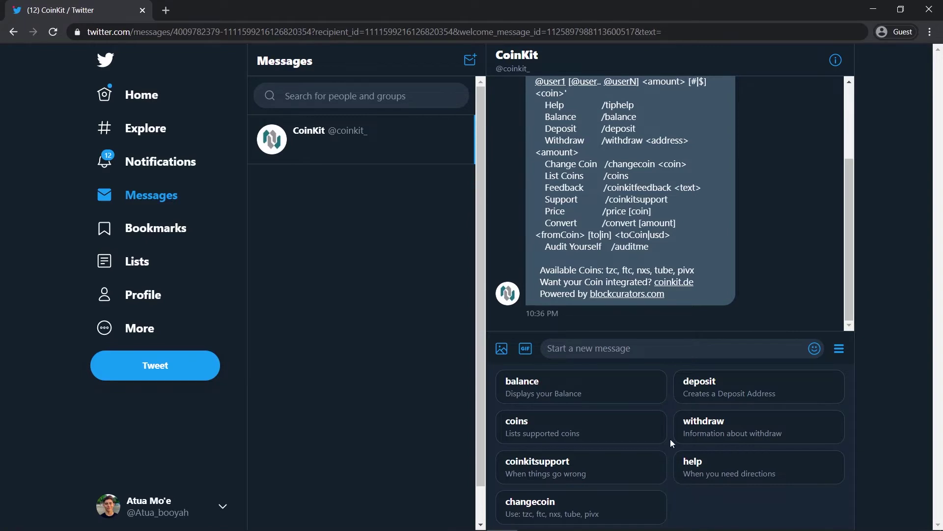
{"action": "left_click", "coordinate": [529, 502]}
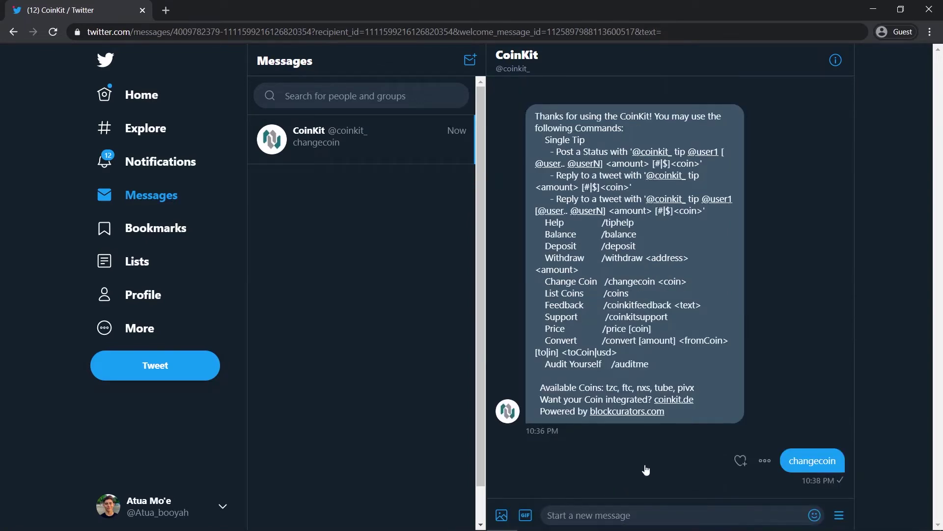
{"action": "mouse_move", "coordinate": [630, 229]}
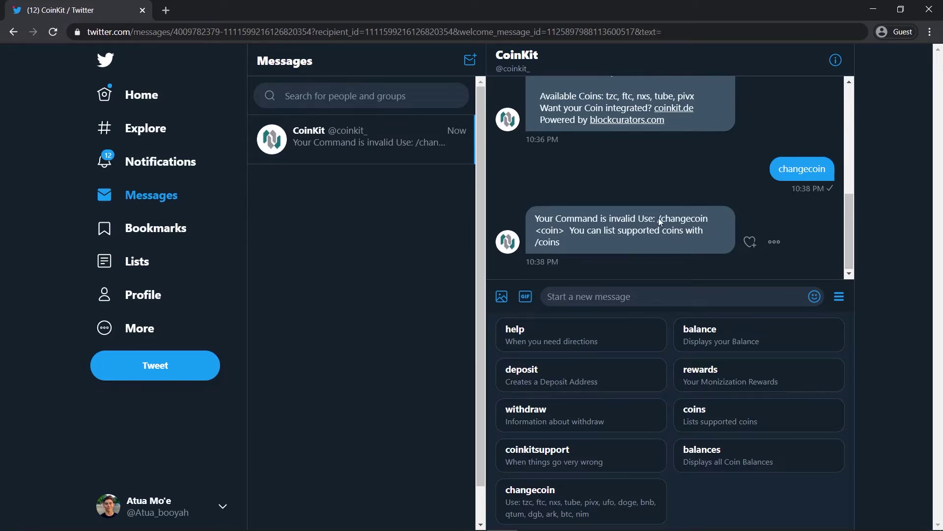
Send '/changecoin <nim>' to CoinKit by pasting the usage and replacing the placeholder with nim
{"action": "left_click_drag", "start_coordinate": [664, 219], "coordinate": [609, 231]}
{"action": "left_click", "coordinate": [617, 299]}
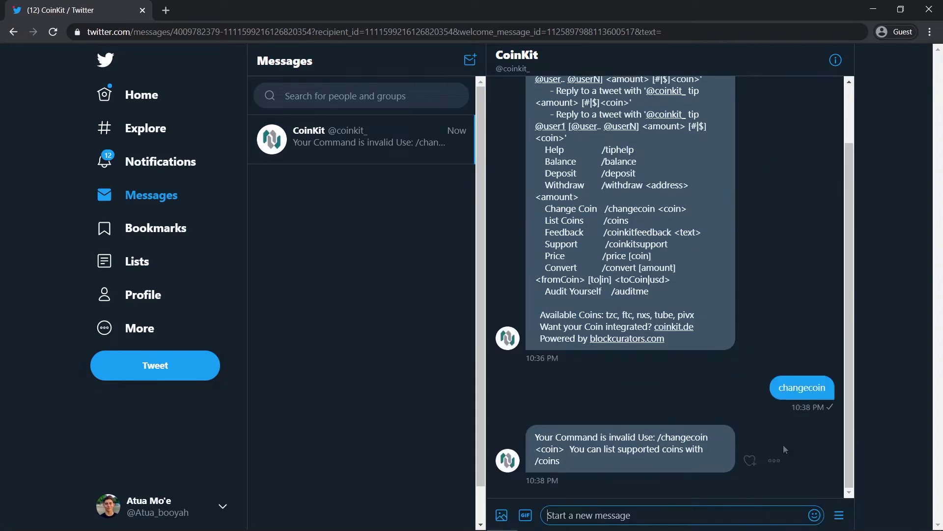
{"action": "type", "text": "/changecoin <coin>"}
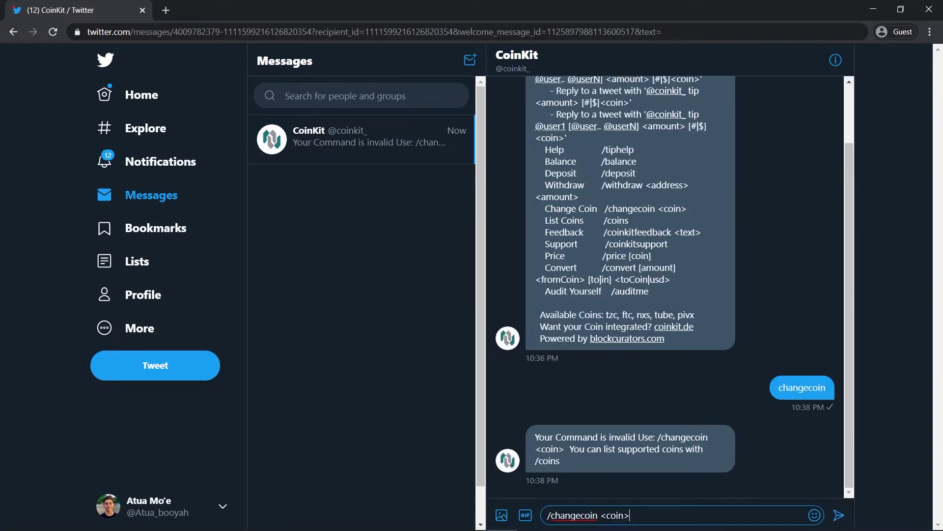
{"action": "left_click_drag", "start_coordinate": [606, 515], "coordinate": [623, 515]}
{"action": "type", "text": "nim"}
{"action": "key", "text": "Return"}
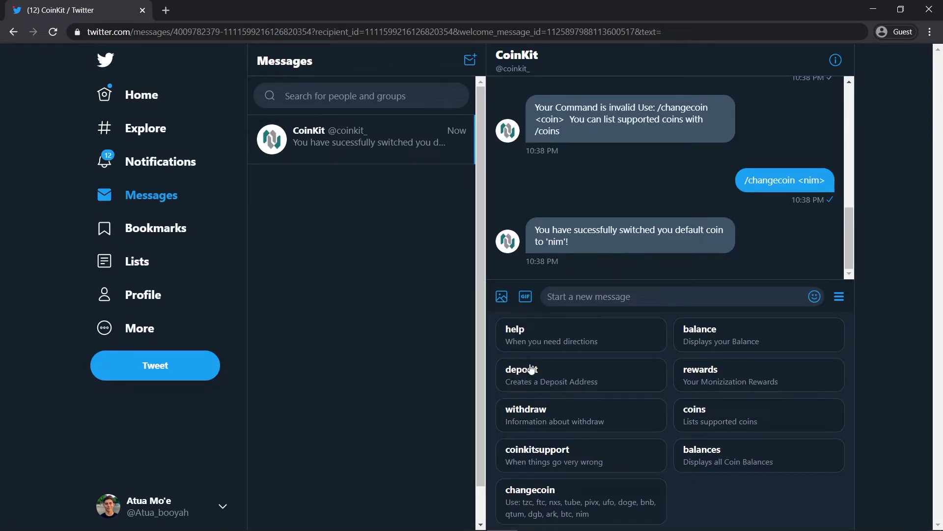
Get and select CoinKit's nim deposit address, then request the current balance
{"action": "left_click", "coordinate": [550, 369]}
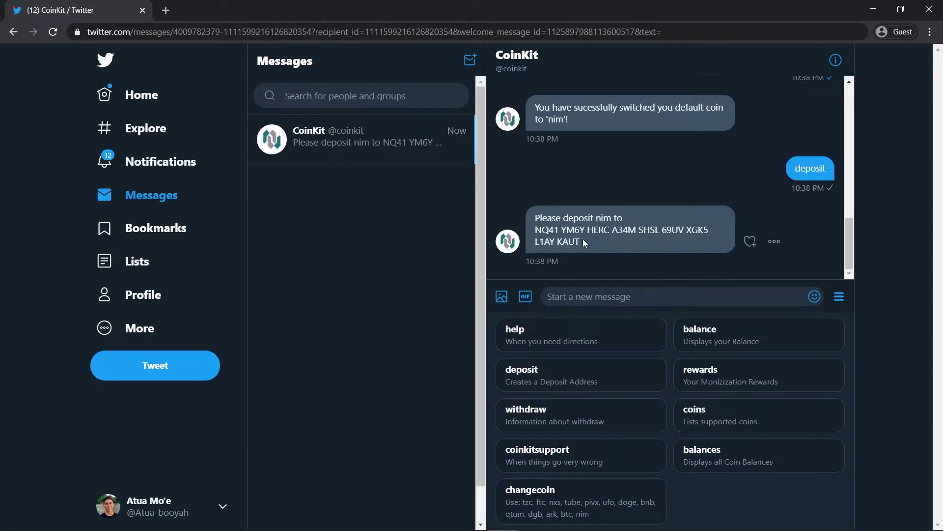
{"action": "left_click_drag", "start_coordinate": [579, 241], "coordinate": [537, 230]}
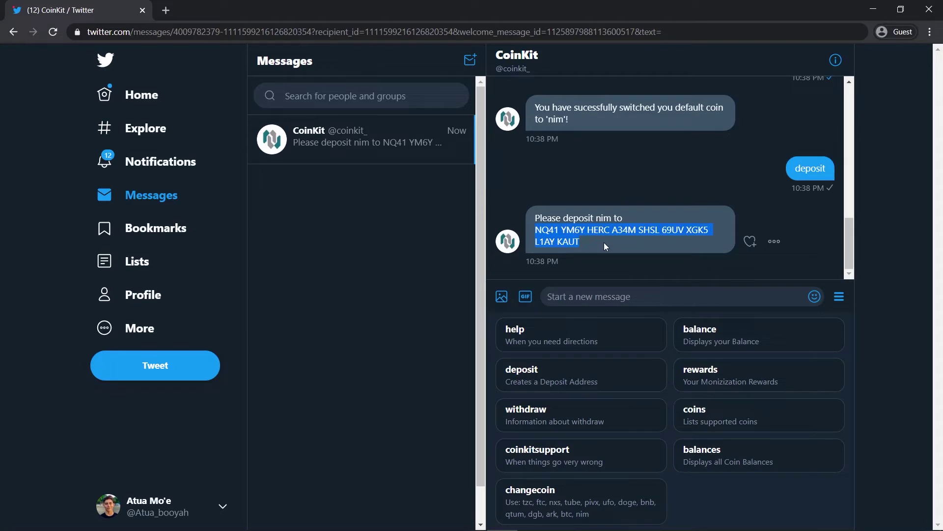
{"action": "key", "text": "ctrl+t"}
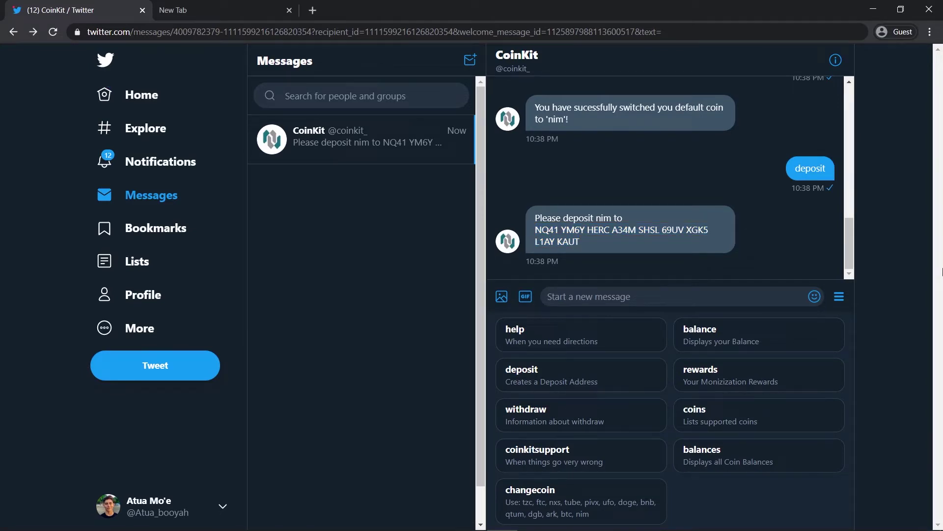
{"action": "left_click", "coordinate": [684, 338]}
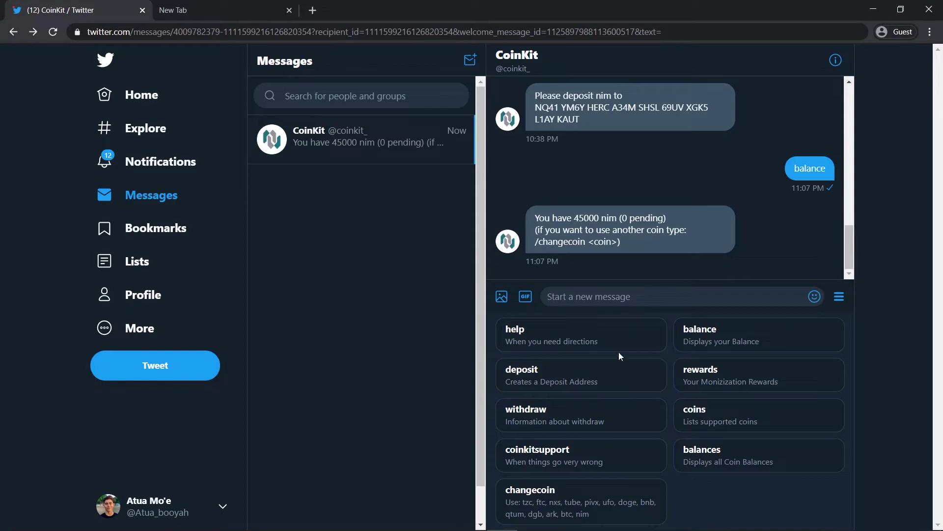
Request CoinKit's help text and highlight the single-tip command syntax
{"action": "left_click", "coordinate": [533, 330]}
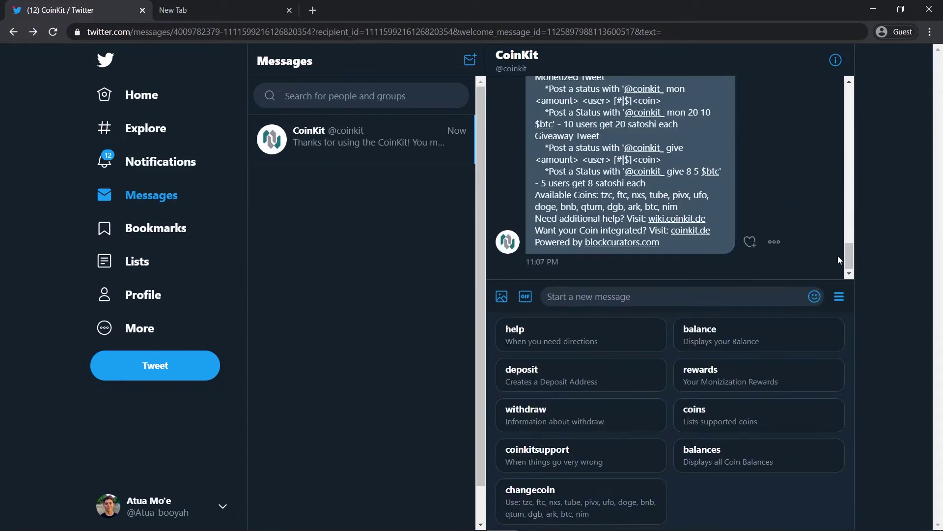
{"action": "scroll", "coordinate": [847, 251], "scroll_direction": "up", "scroll_amount": 2}
{"action": "left_click_drag", "start_coordinate": [848, 249], "coordinate": [849, 240]}
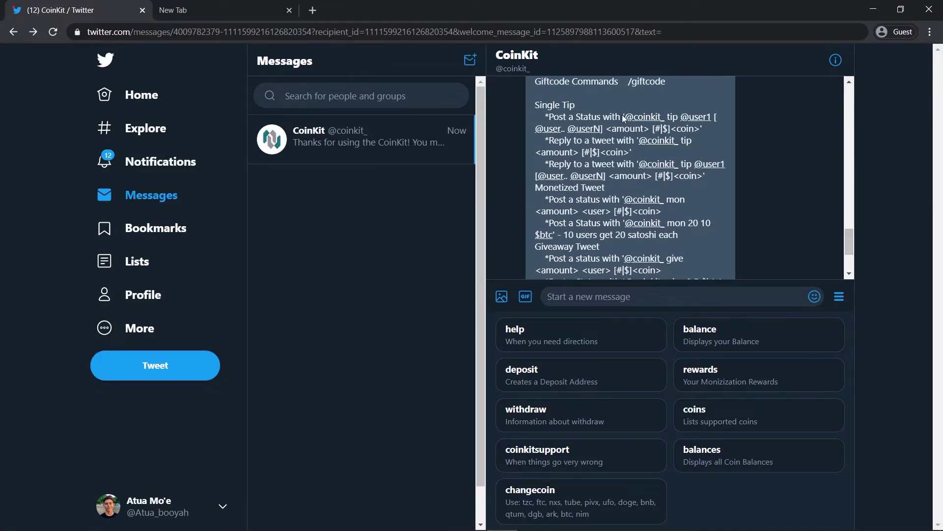
{"action": "left_click_drag", "start_coordinate": [624, 118], "coordinate": [687, 132]}
{"action": "left_click", "coordinate": [742, 133]}
{"action": "left_click", "coordinate": [162, 366]}
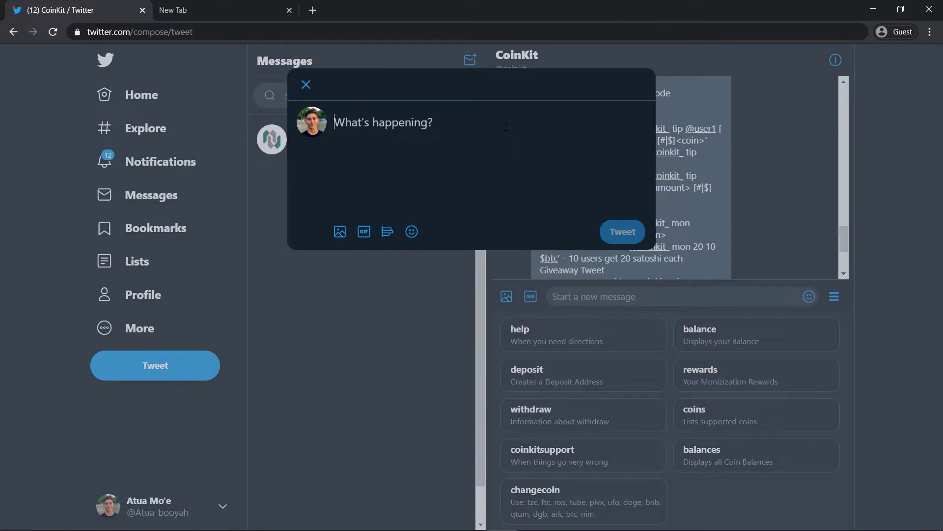
{"action": "type", "text": "@co"}
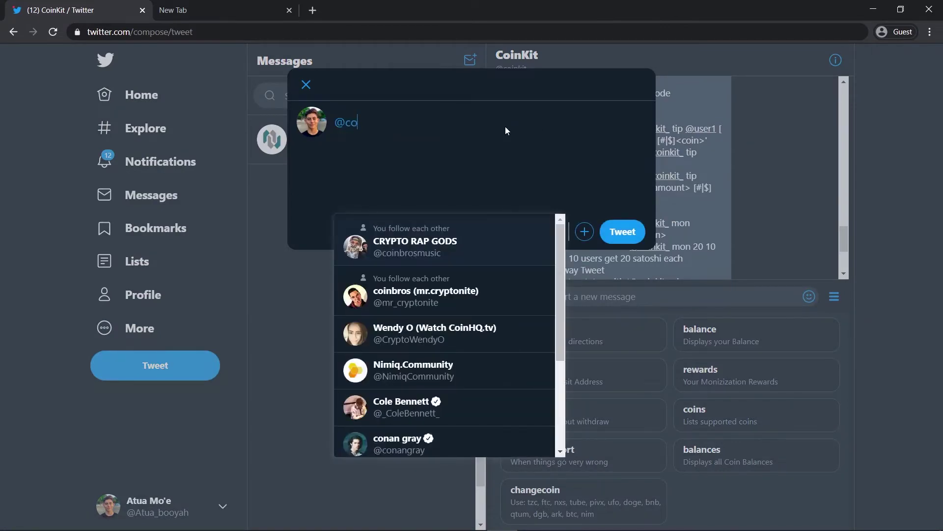
{"action": "type", "text": "inkit_"}
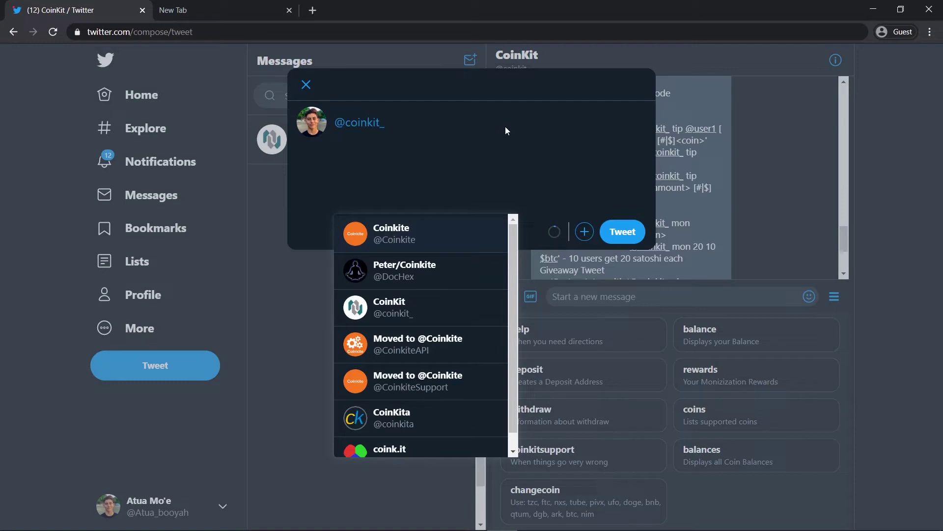
{"action": "left_click", "coordinate": [390, 305]}
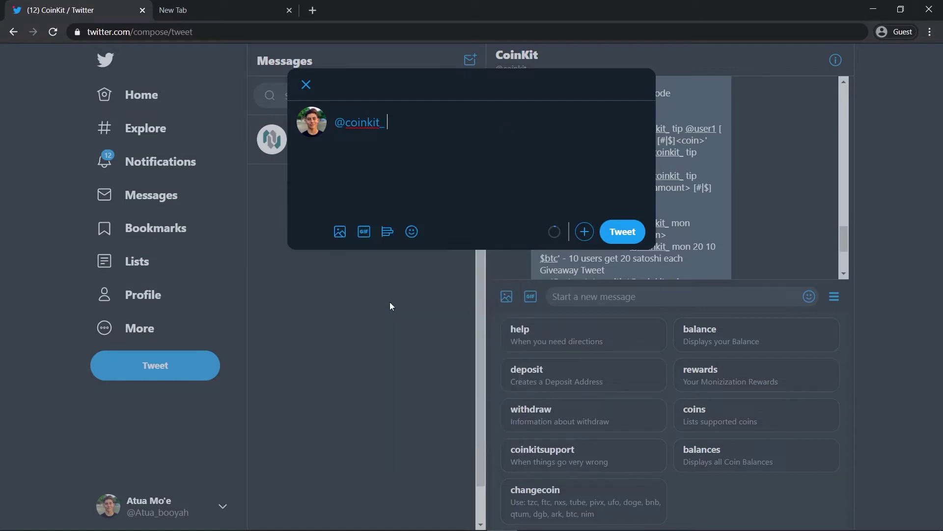
{"action": "type", "text": "tip "}
{"action": "type", "text": "@ma"}
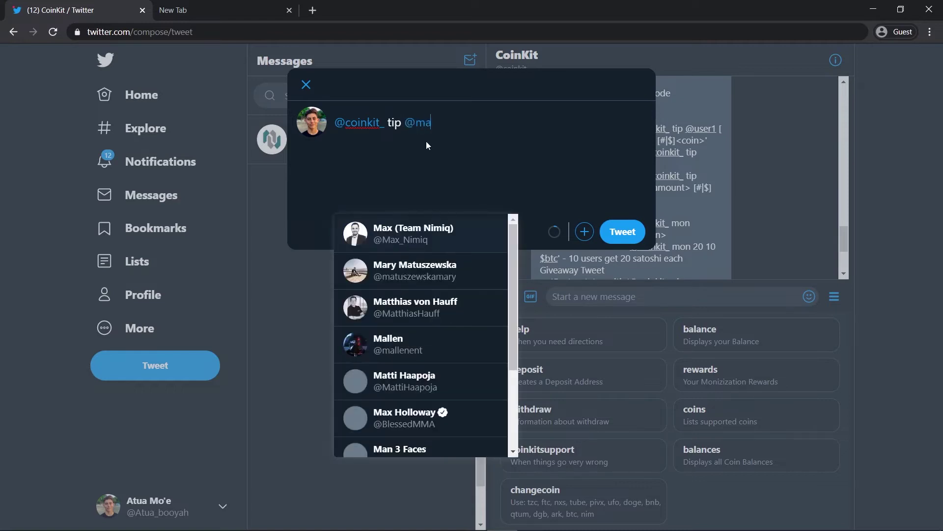
{"action": "type", "text": "x"}
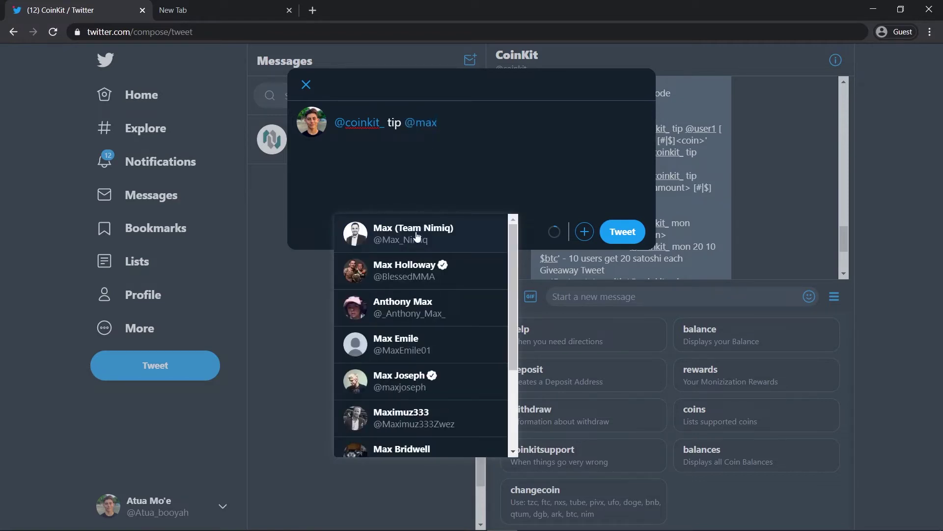
{"action": "left_click", "coordinate": [415, 240]}
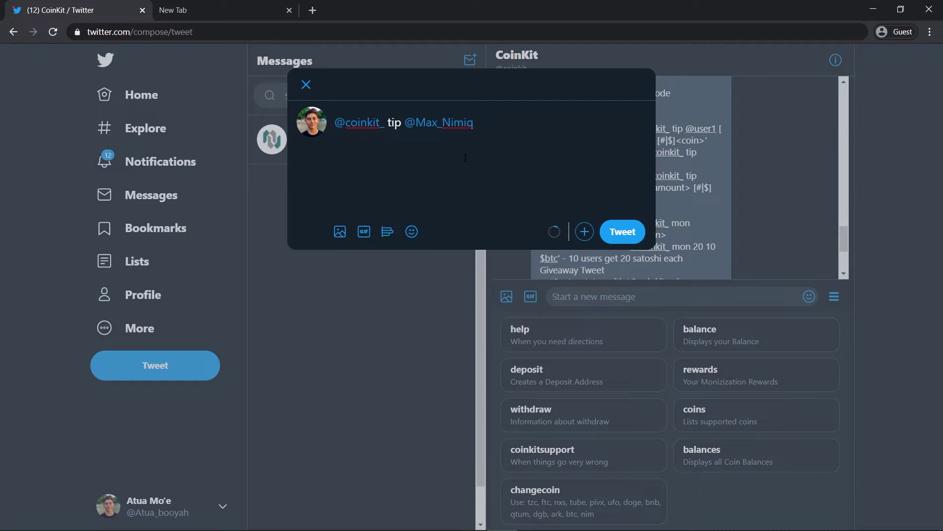
{"action": "type", "text": "500"}
{"action": "type", "text": "0"}
{"action": "type", "text": " #nim"}
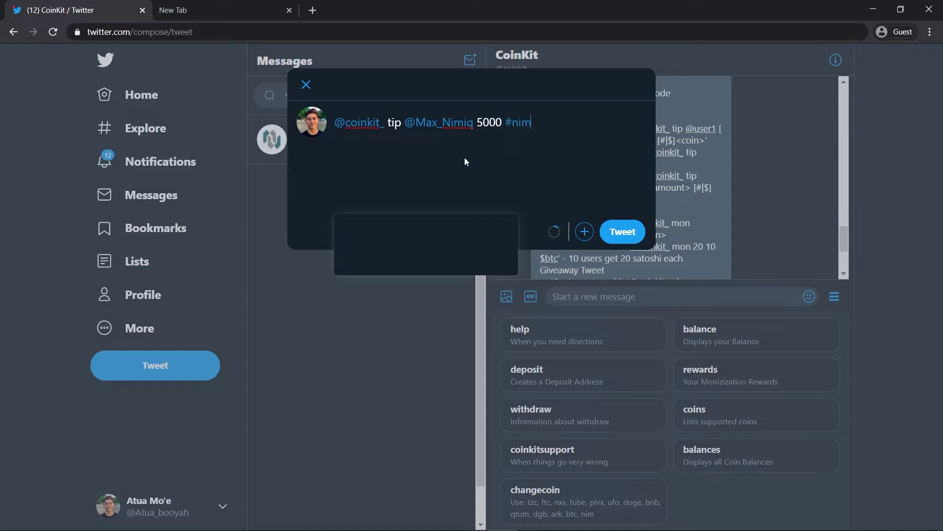
{"action": "left_click", "coordinate": [518, 163]}
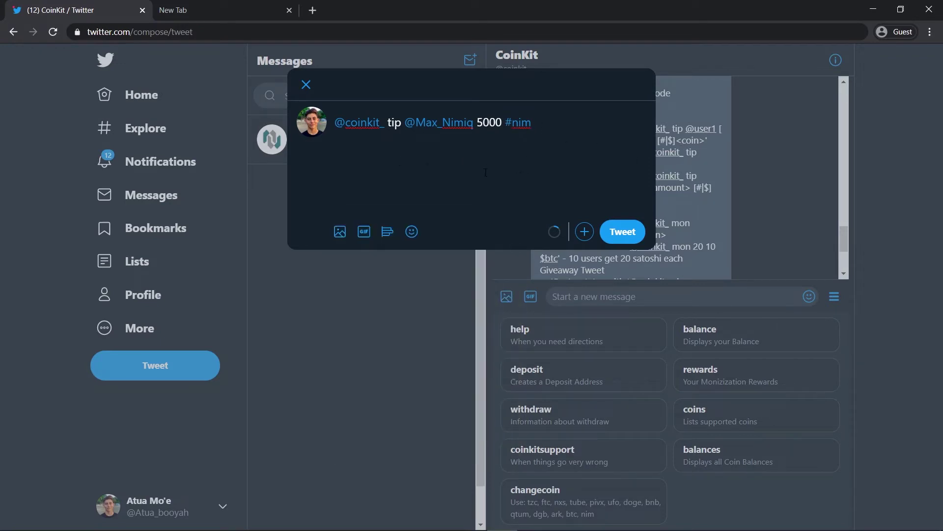
{"action": "left_click", "coordinate": [618, 232]}
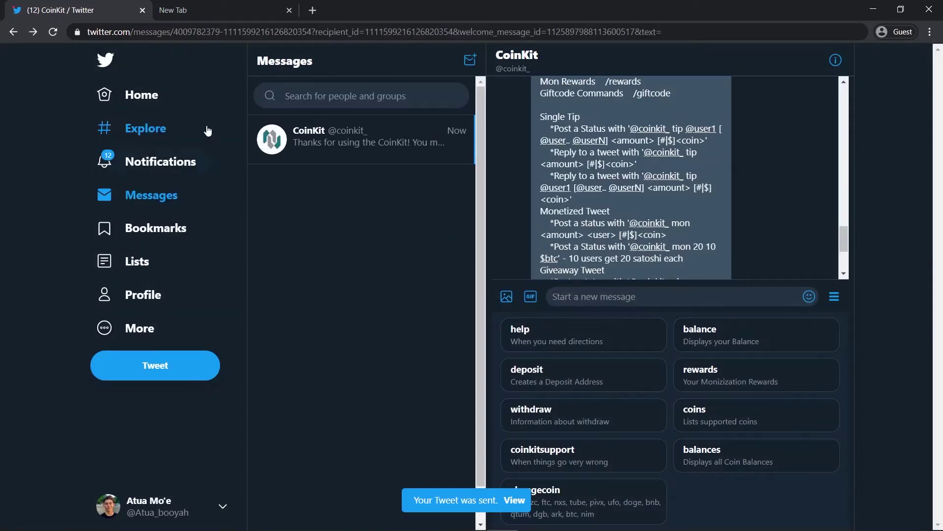
{"action": "left_click", "coordinate": [150, 93]}
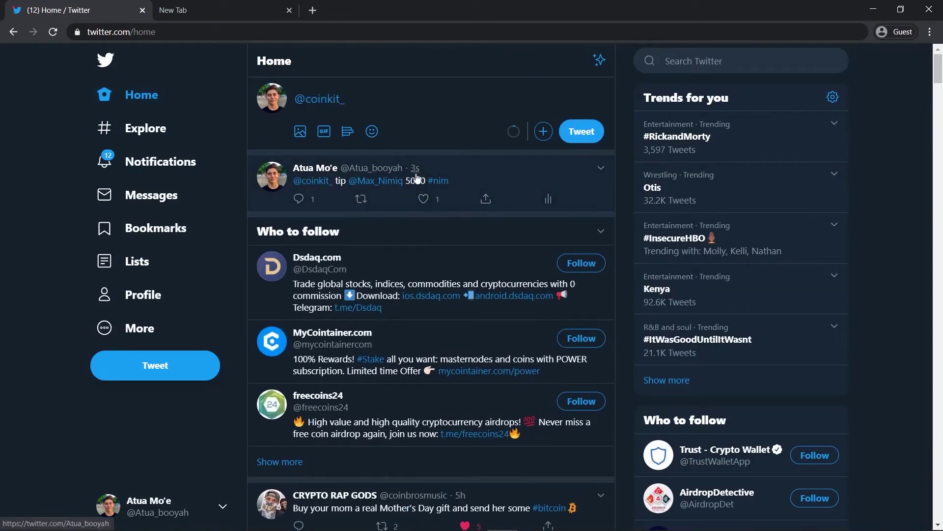
{"action": "left_click", "coordinate": [342, 194]}
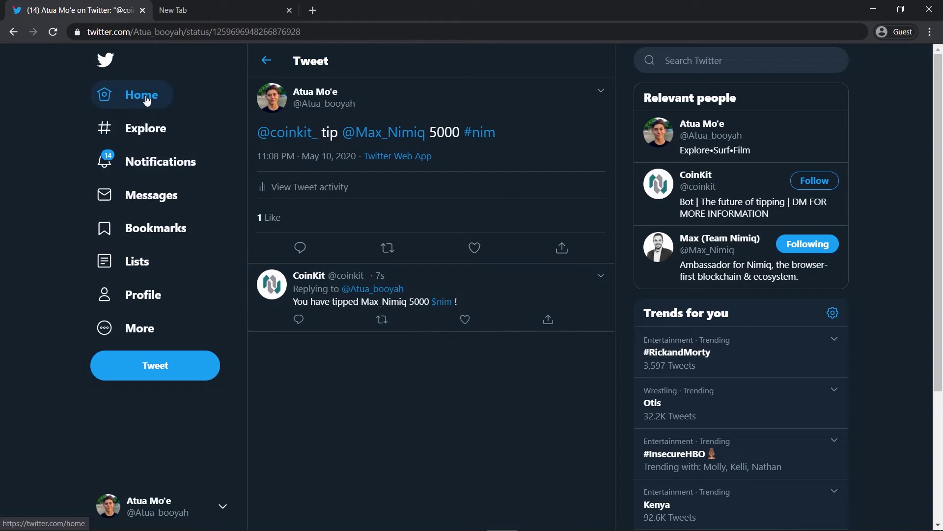
{"action": "left_click", "coordinate": [161, 197]}
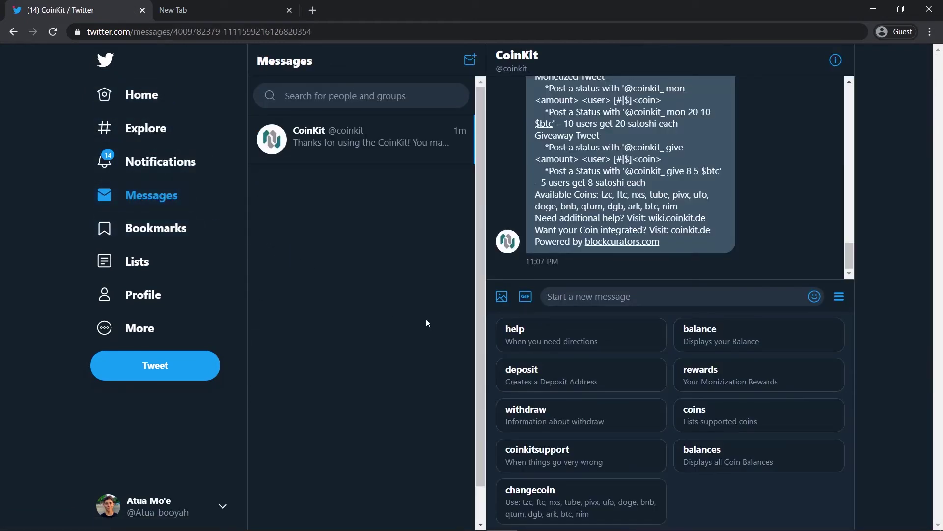
{"action": "left_click_drag", "start_coordinate": [846, 259], "coordinate": [847, 255]}
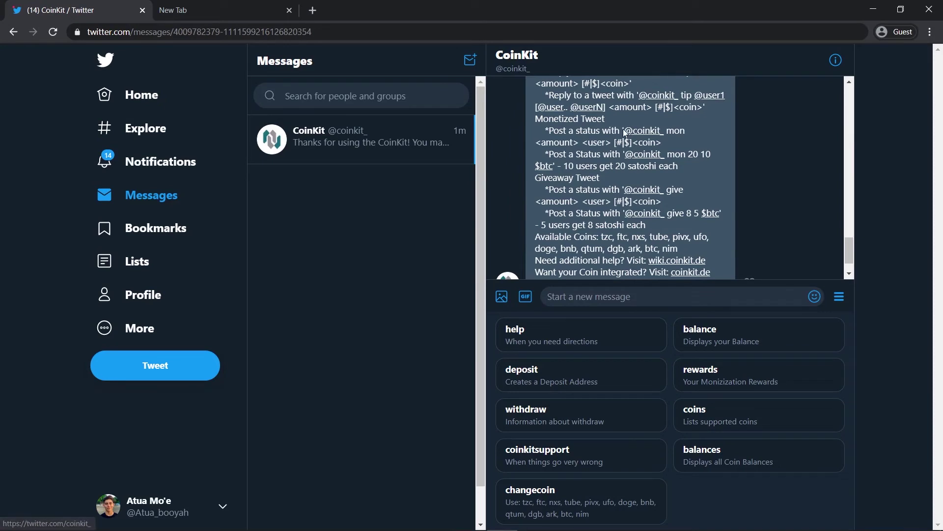
{"action": "left_click_drag", "start_coordinate": [622, 131], "coordinate": [670, 143]}
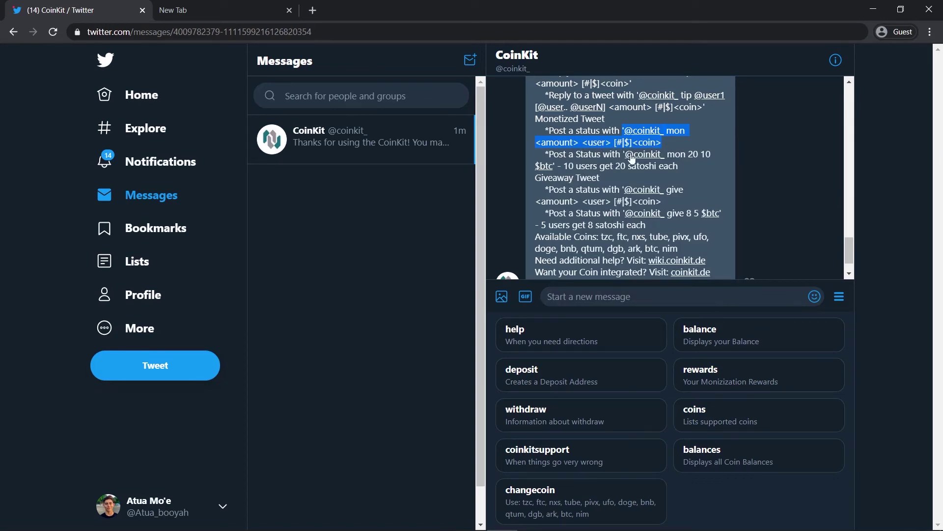
{"action": "left_click", "coordinate": [179, 366]}
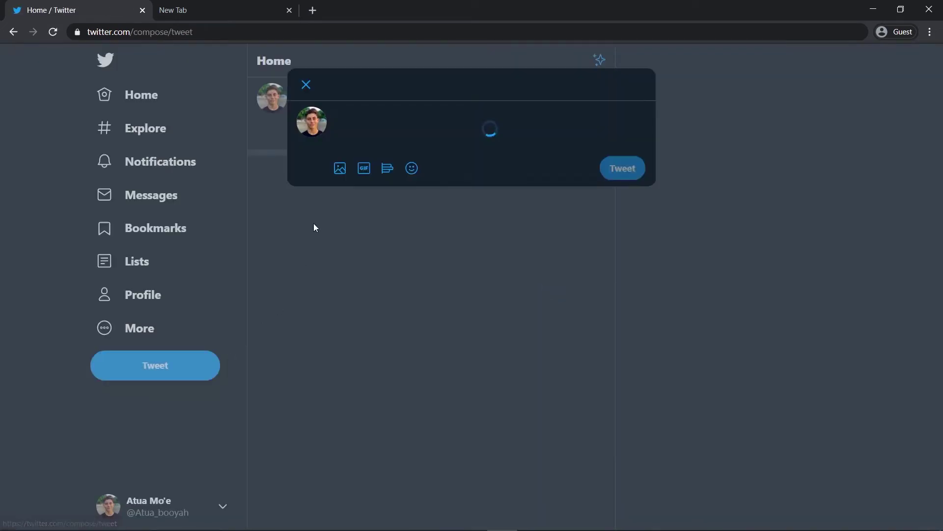
{"action": "type", "text": "@"}
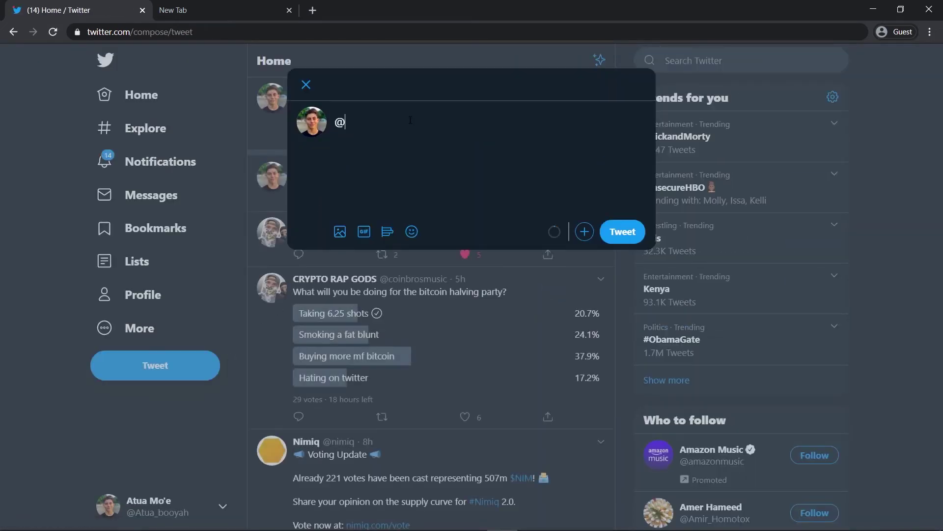
{"action": "type", "text": "coinkit_"}
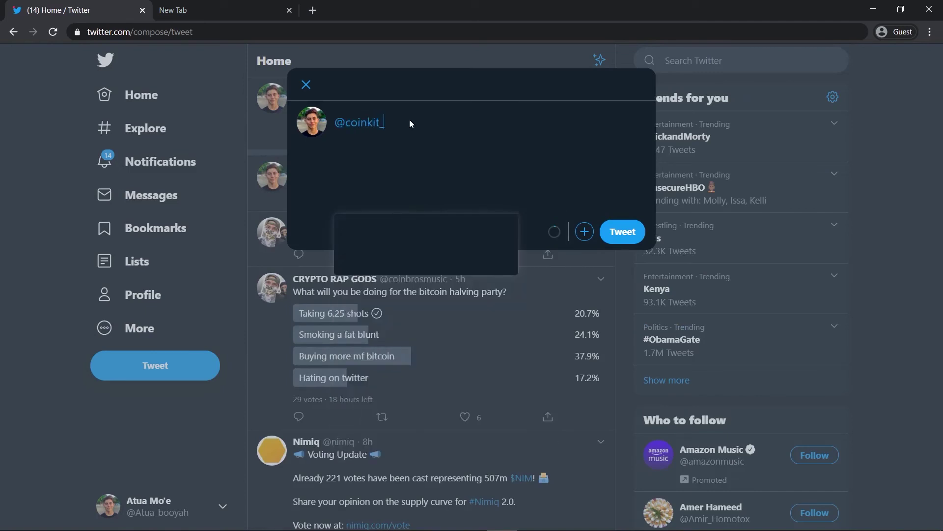
{"action": "left_click", "coordinate": [390, 308]}
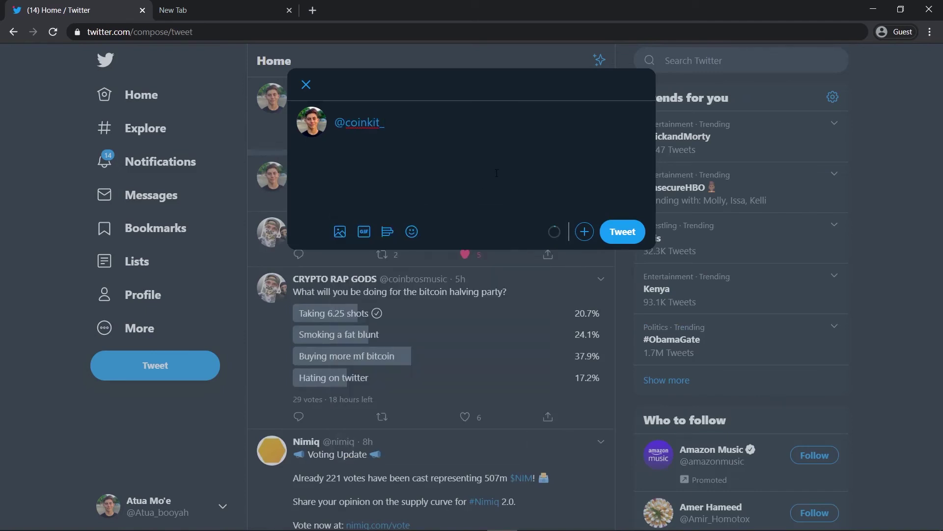
{"action": "type", "text": "mon"}
{"action": "type", "text": "2 "}
{"action": "type", "text": "10"}
{"action": "type", "text": " #n"}
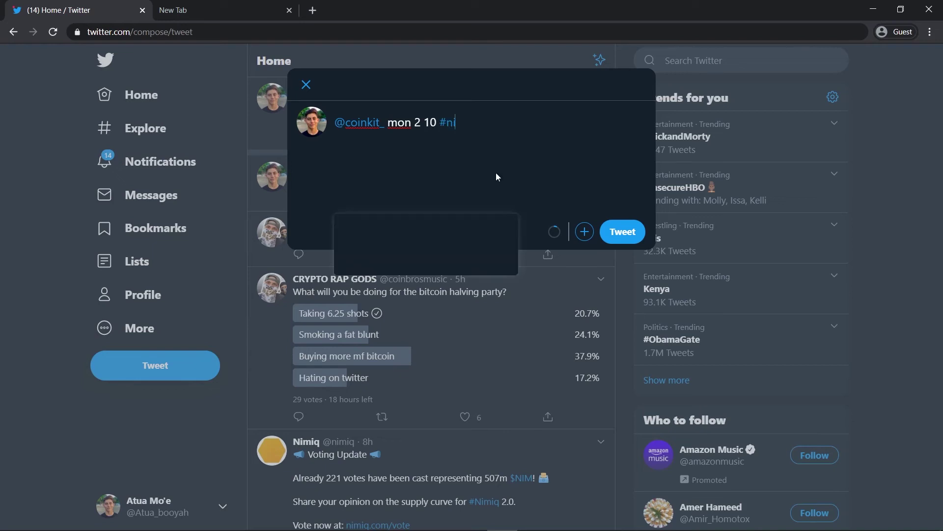
{"action": "type", "text": "im"}
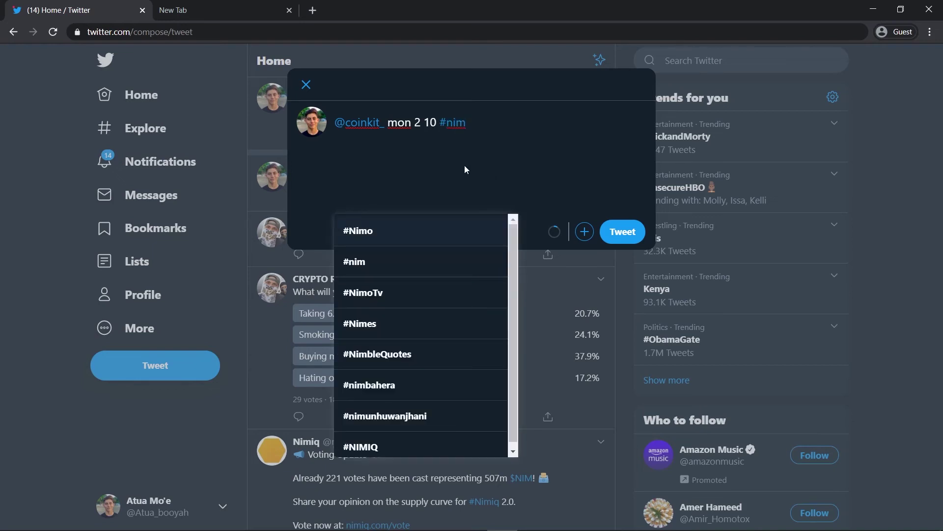
{"action": "left_click", "coordinate": [464, 165]}
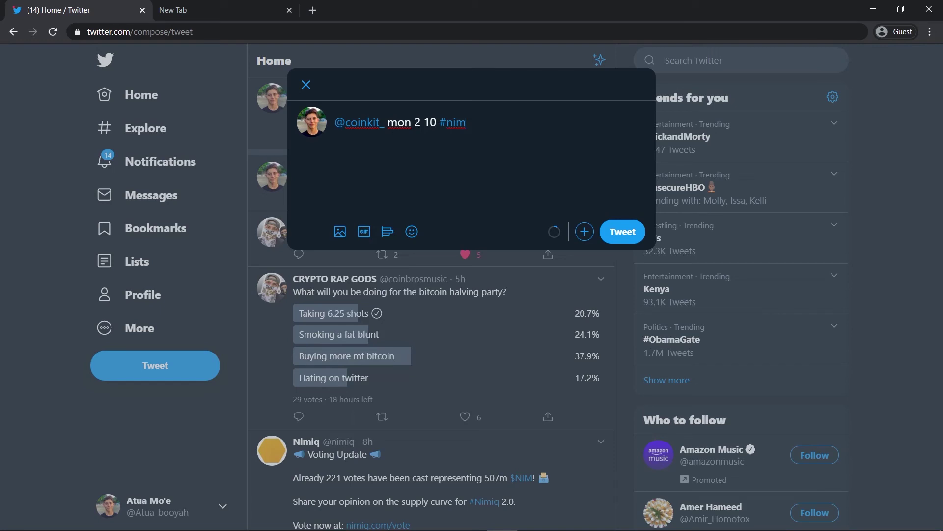
{"action": "type", "text": "000"}
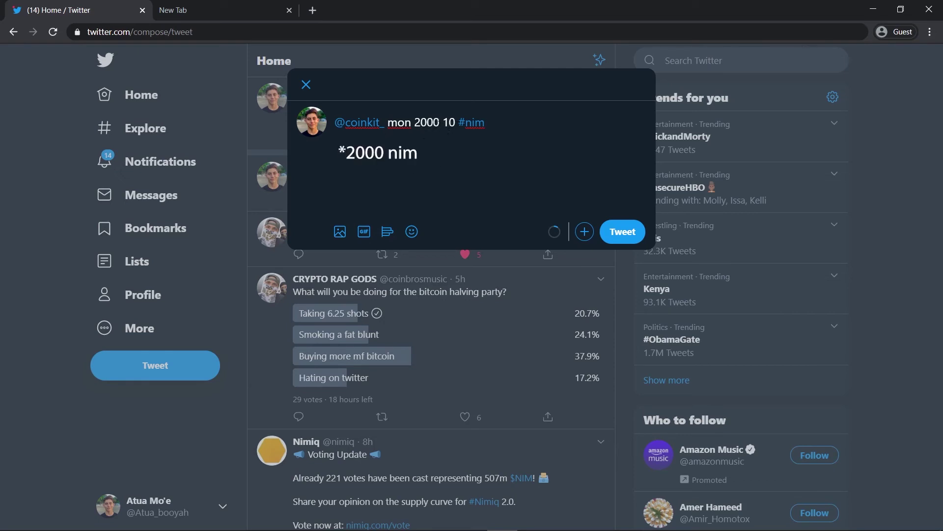
{"action": "left_click", "coordinate": [620, 231]}
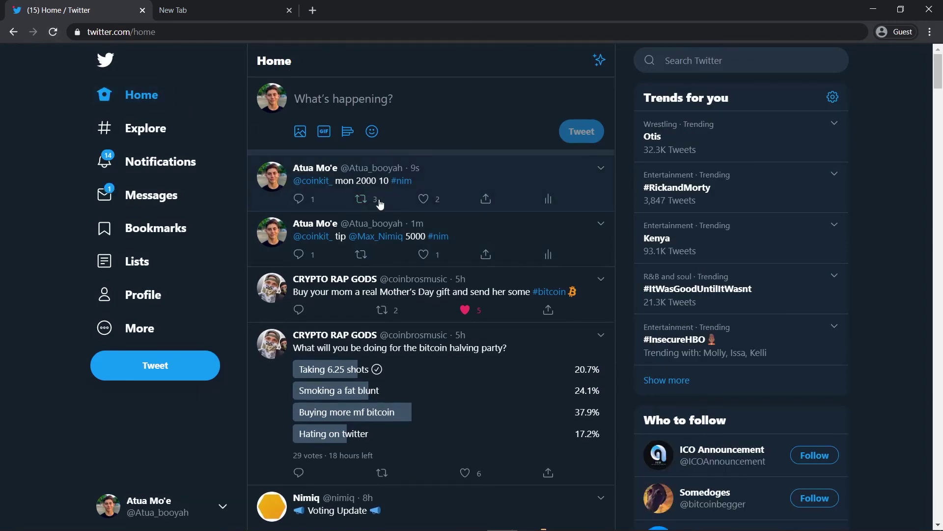
{"action": "left_click", "coordinate": [434, 181]}
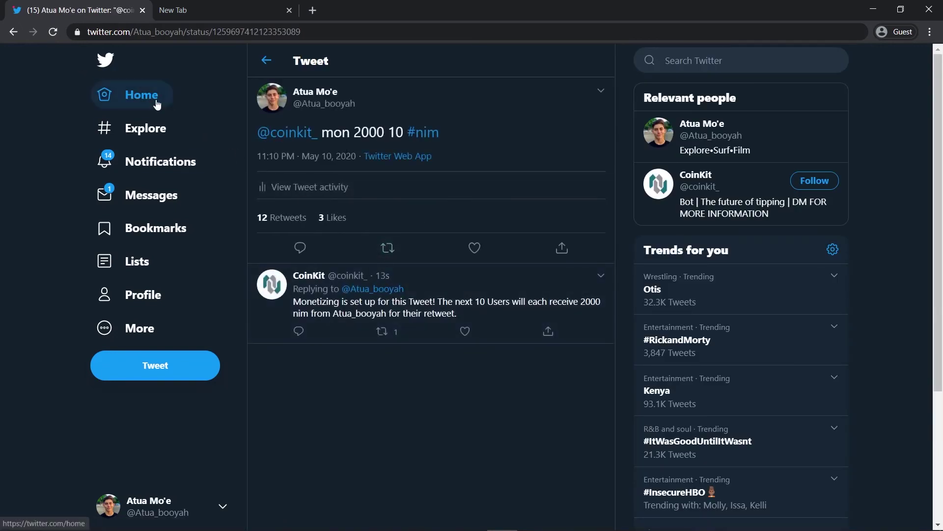
{"action": "left_click", "coordinate": [14, 32]}
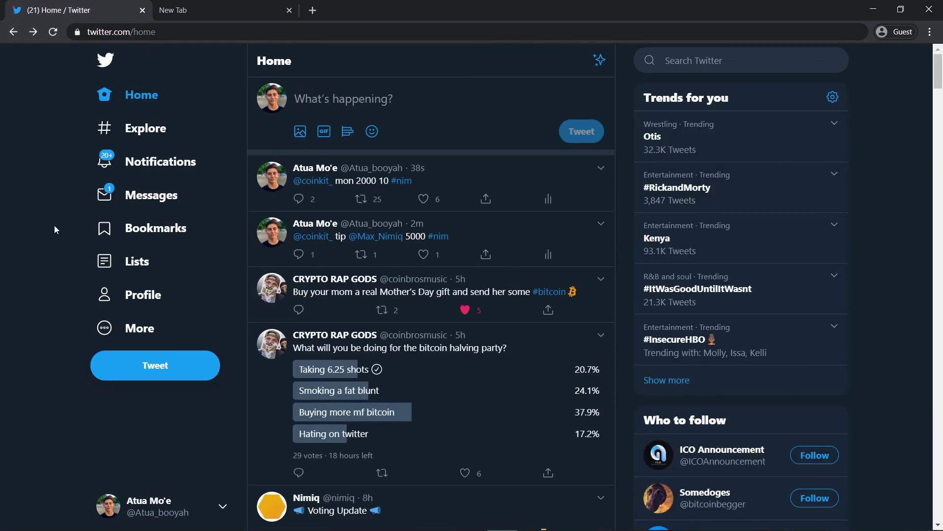